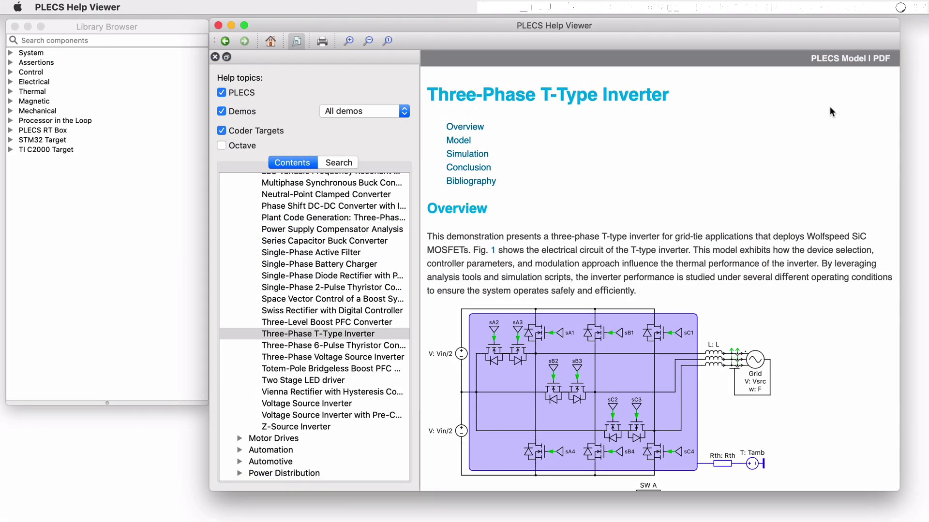
Open the three_phase_t_type_inverter demo model from the help page's PLECS Model link
{"action": "left_click", "coordinate": [839, 58]}
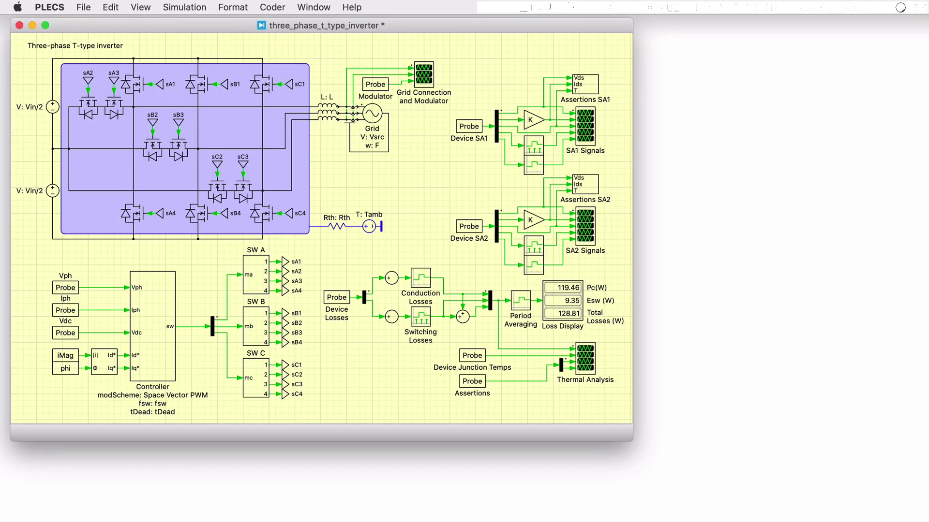
{"action": "left_click", "coordinate": [57, 112]}
{"action": "left_click", "coordinate": [53, 195], "text": "shift"}
{"action": "left_click", "coordinate": [374, 116]}
{"action": "left_click", "coordinate": [144, 93]}
{"action": "left_click", "coordinate": [89, 114]}
{"action": "left_click", "coordinate": [113, 121], "text": "shift"}
{"action": "left_click", "coordinate": [115, 132]}
{"action": "left_click", "coordinate": [184, 7]}
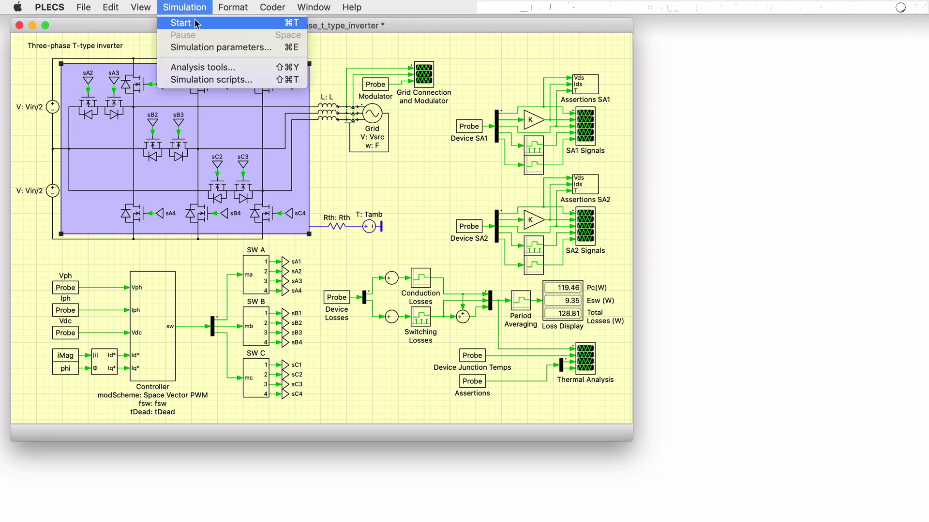
{"action": "left_click", "coordinate": [234, 43]}
{"action": "left_click", "coordinate": [527, 147]}
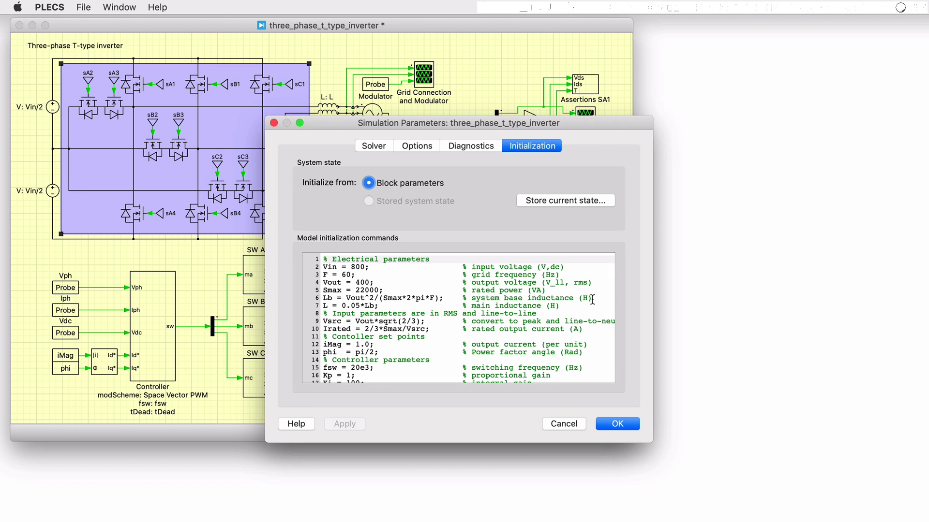
{"action": "scroll", "coordinate": [592, 300], "scroll_direction": "down", "scroll_amount": 5}
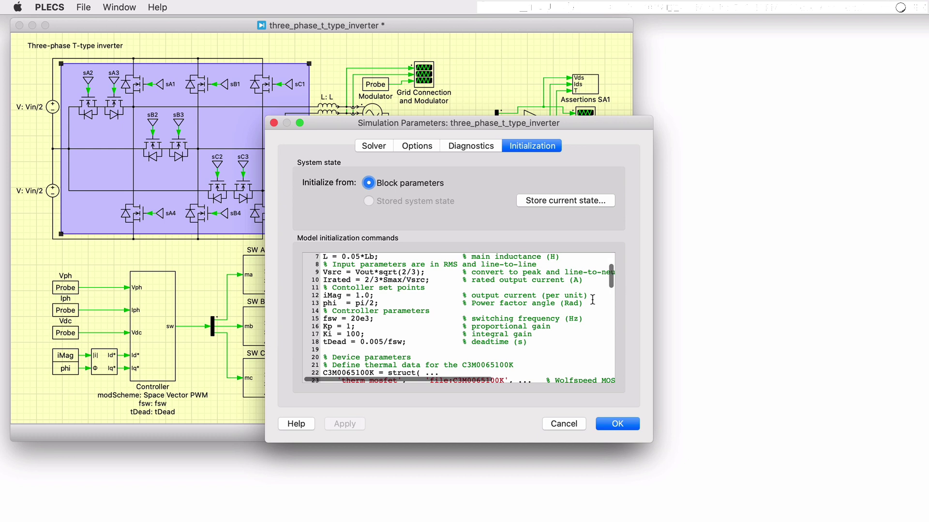
{"action": "scroll", "coordinate": [592, 299], "scroll_direction": "down", "scroll_amount": 10}
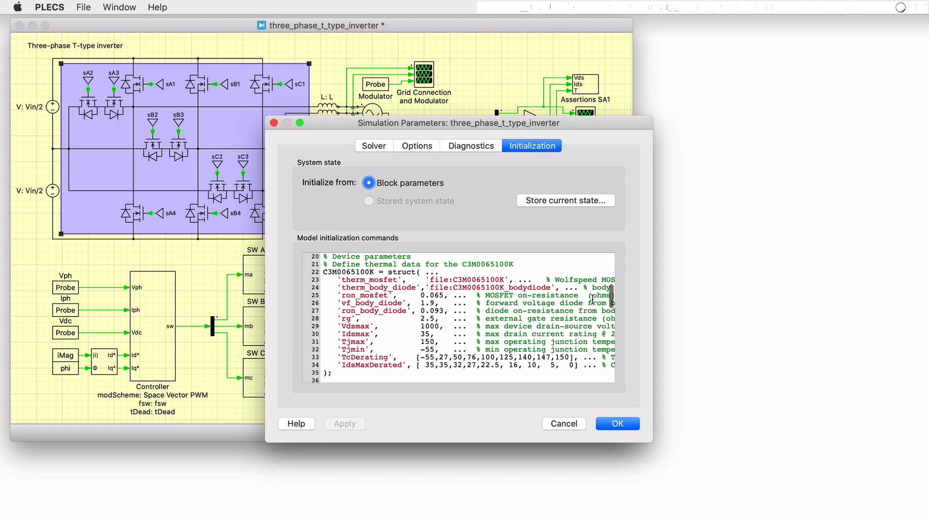
{"action": "scroll", "coordinate": [592, 300], "scroll_direction": "down", "scroll_amount": 1}
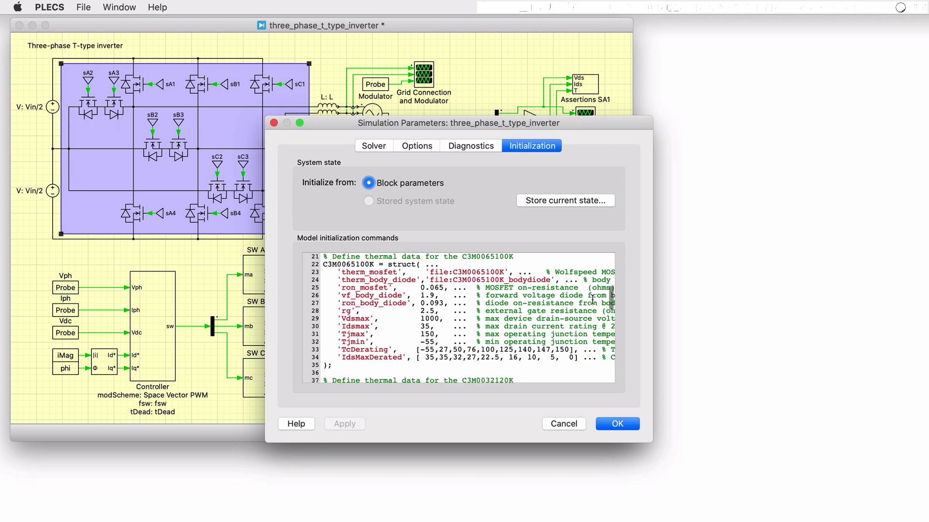
{"action": "scroll", "coordinate": [399, 269], "scroll_direction": "down", "scroll_amount": 5}
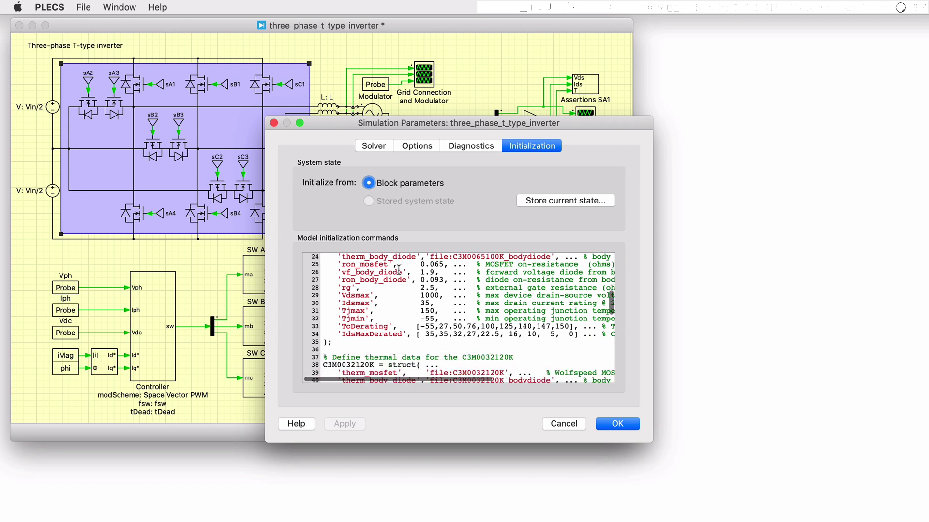
{"action": "scroll", "coordinate": [399, 270], "scroll_direction": "down", "scroll_amount": 15}
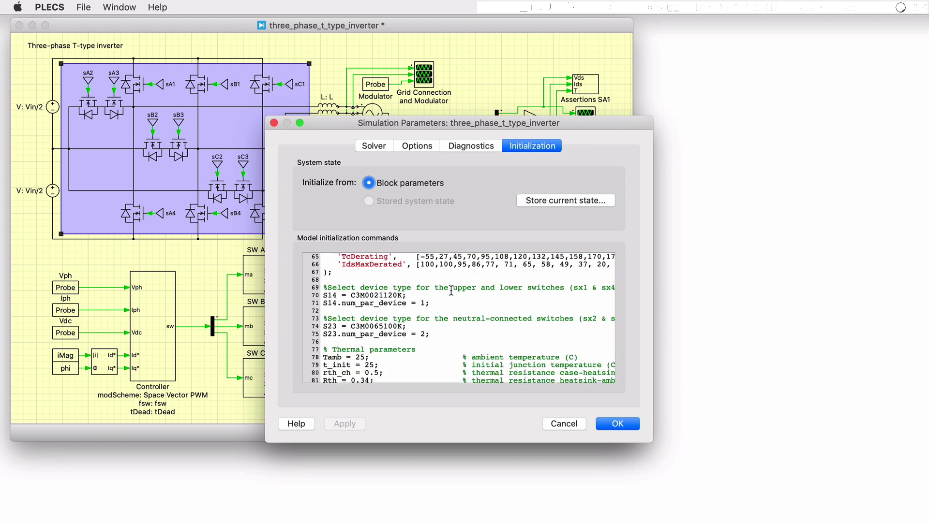
Close the simulation parameters, then look under the sB1 switch's mask at its MOSFET and diode
{"action": "left_click", "coordinate": [274, 123]}
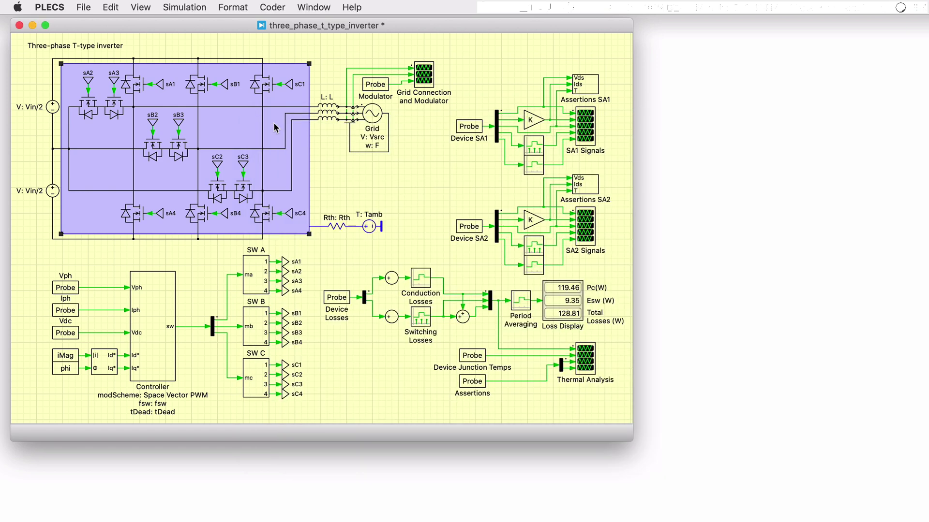
{"action": "left_click", "coordinate": [203, 86]}
{"action": "right_click", "coordinate": [203, 86]}
{"action": "mouse_move", "coordinate": [271, 174]}
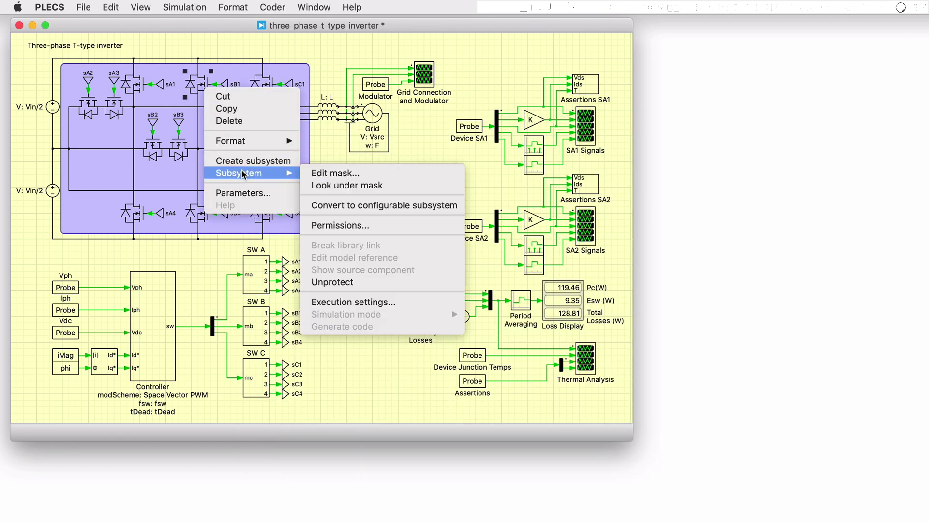
{"action": "left_click", "coordinate": [305, 186]}
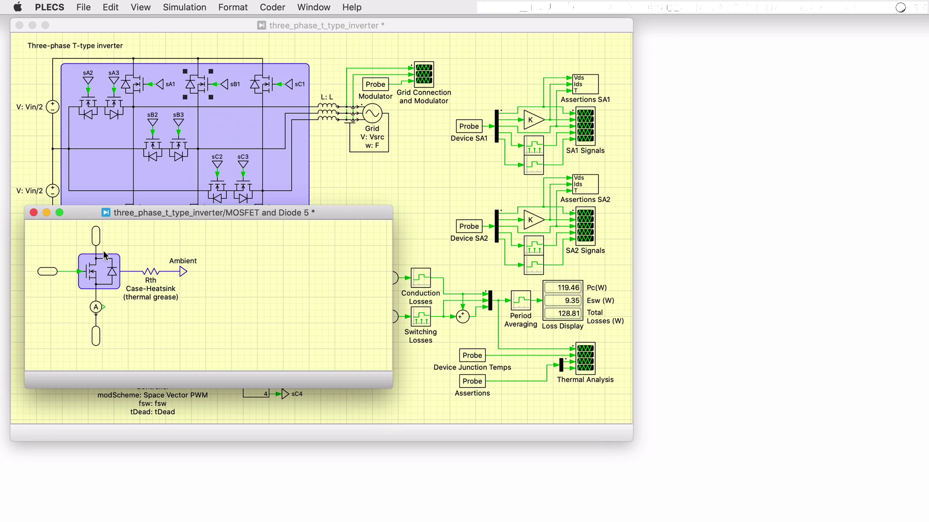
{"action": "left_click", "coordinate": [33, 213]}
Review sB1's on-resistance, diode forward voltage, gate resistance and parallel-device settings, then cancel
{"action": "double_click", "coordinate": [197, 91]}
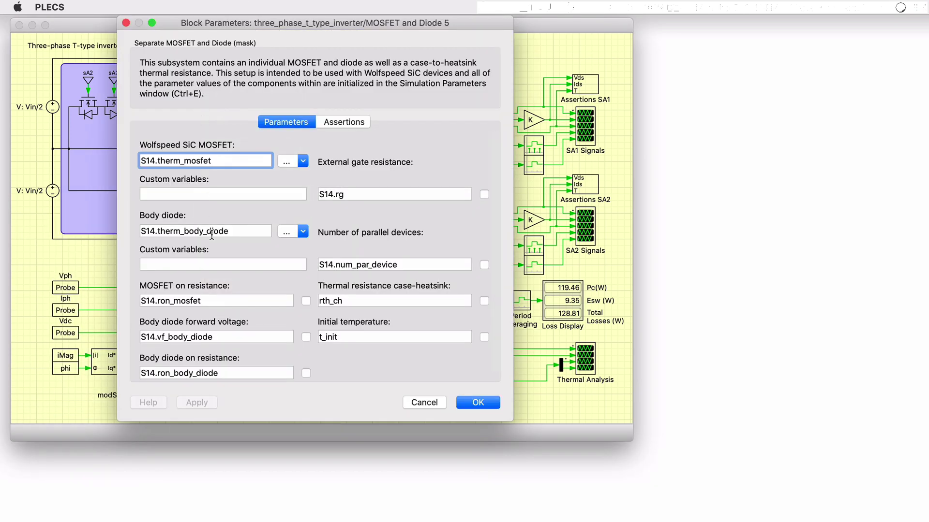
{"action": "left_click", "coordinate": [229, 296]}
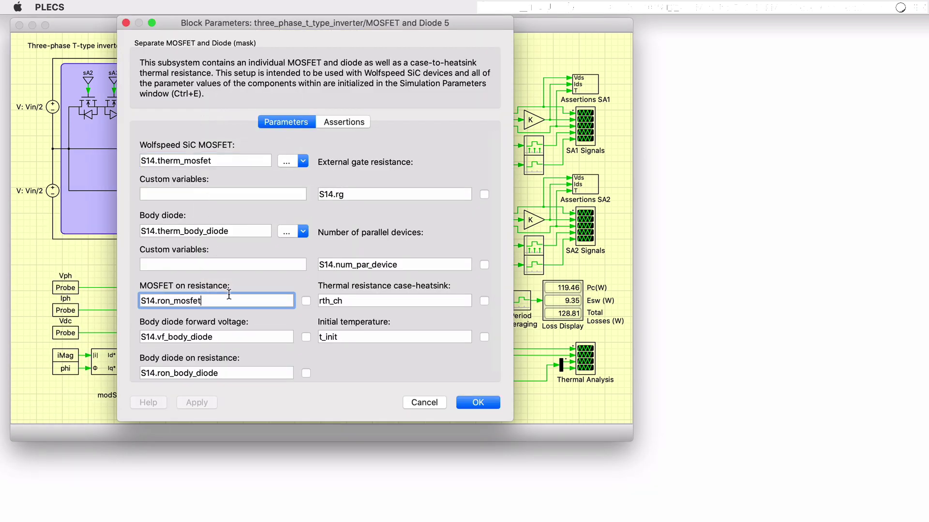
{"action": "left_click", "coordinate": [229, 338]}
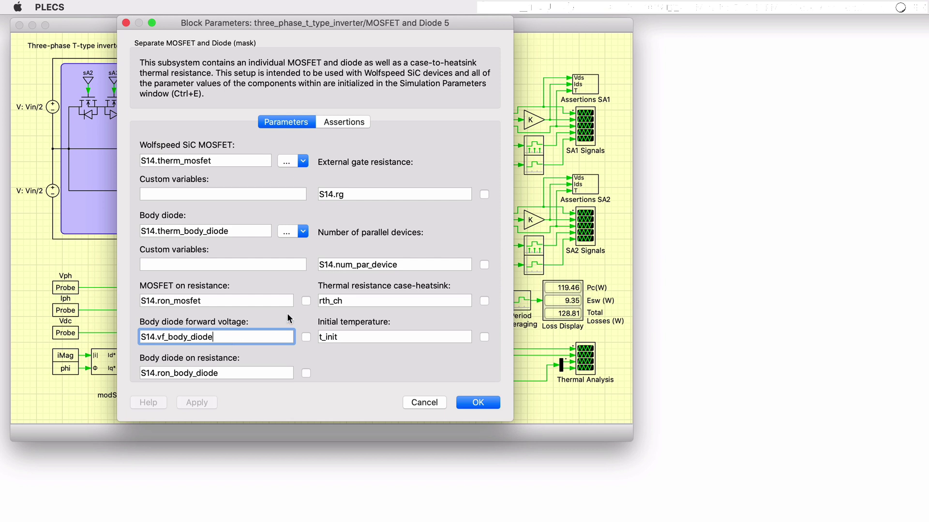
{"action": "left_click", "coordinate": [390, 194]}
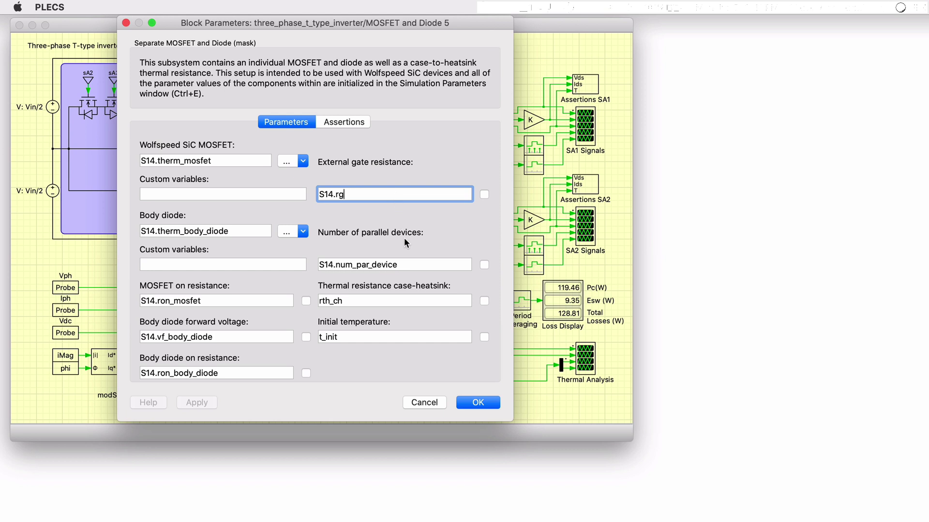
{"action": "left_click", "coordinate": [410, 263]}
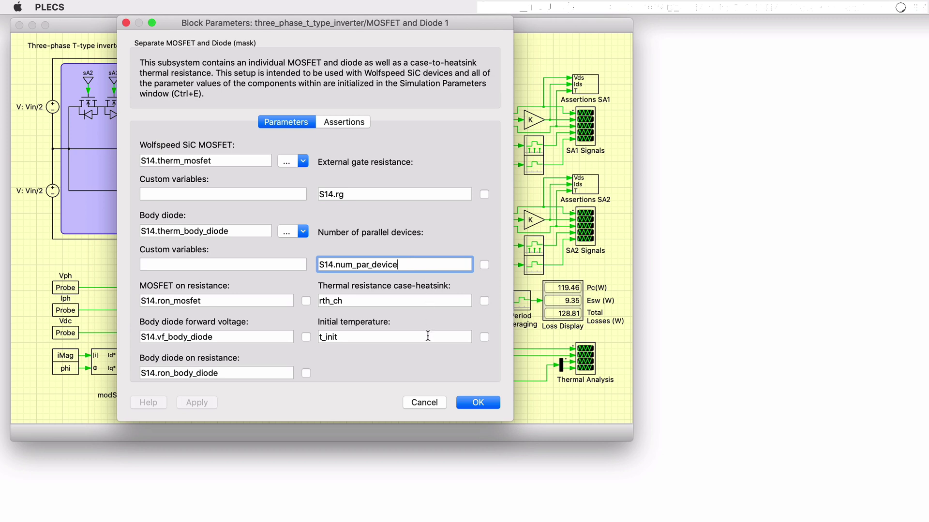
{"action": "left_click", "coordinate": [427, 403]}
Open the Assertions SA1 subsystem to view its Vdsmax, Idmax and Tjmax assertions
{"action": "double_click", "coordinate": [586, 88]}
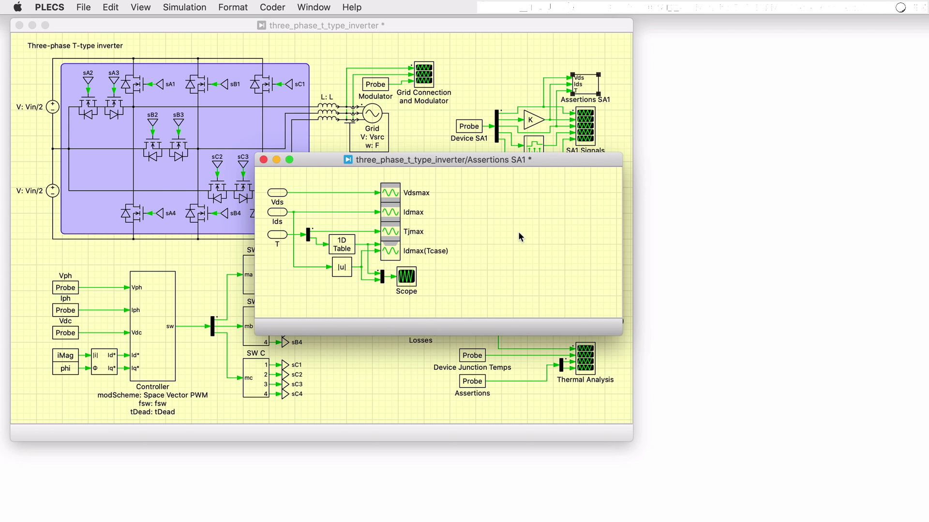
{"action": "left_click", "coordinate": [263, 160]}
{"action": "left_click", "coordinate": [395, 168]}
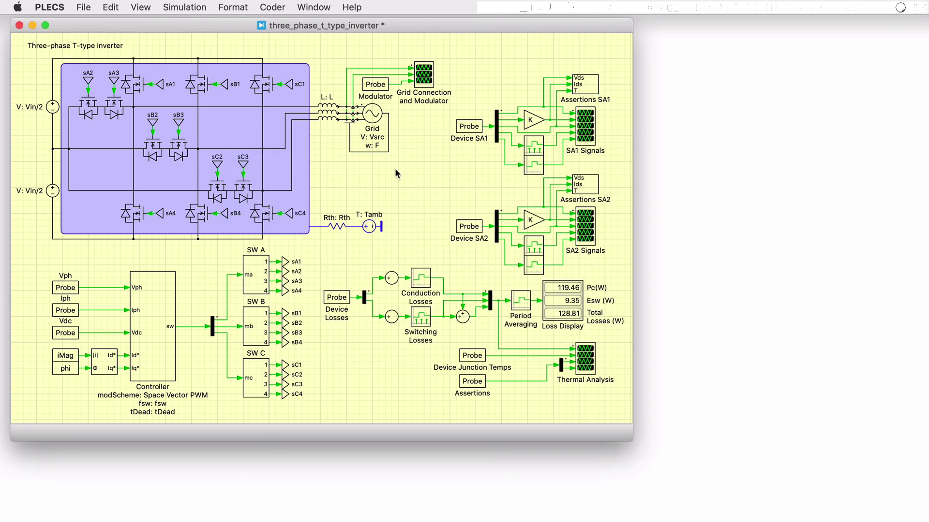
{"action": "right_click", "coordinate": [166, 296]}
{"action": "mouse_move", "coordinate": [213, 383]}
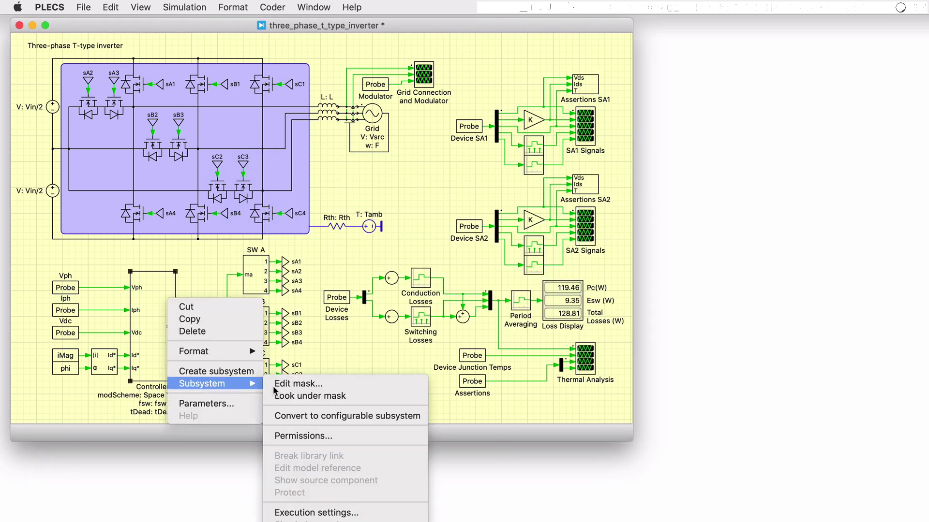
{"action": "left_click", "coordinate": [364, 395]}
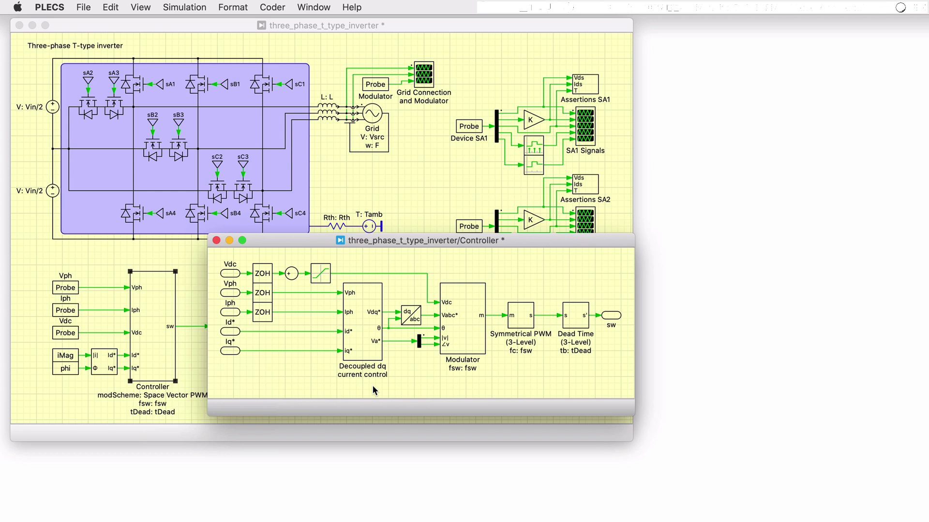
{"action": "left_click", "coordinate": [442, 321]}
{"action": "right_click", "coordinate": [360, 323]}
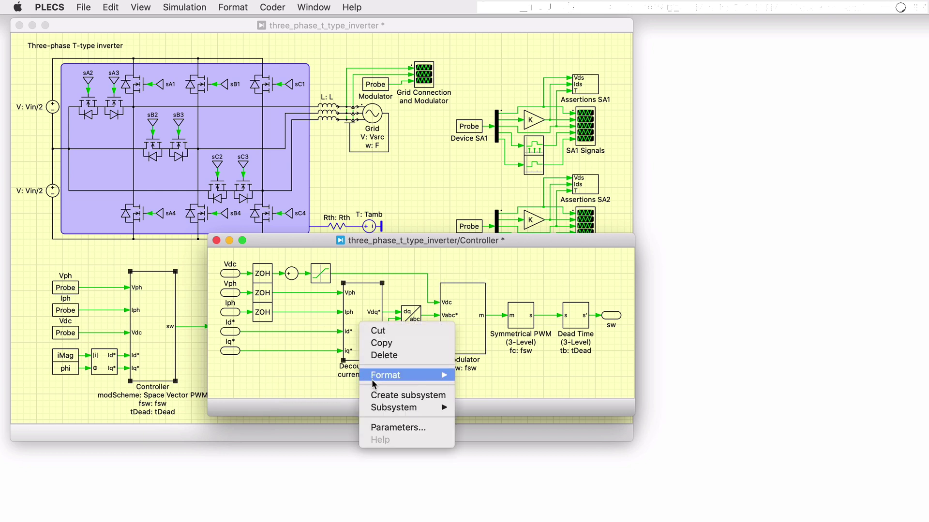
{"action": "mouse_move", "coordinate": [387, 410]}
{"action": "left_click", "coordinate": [523, 419]}
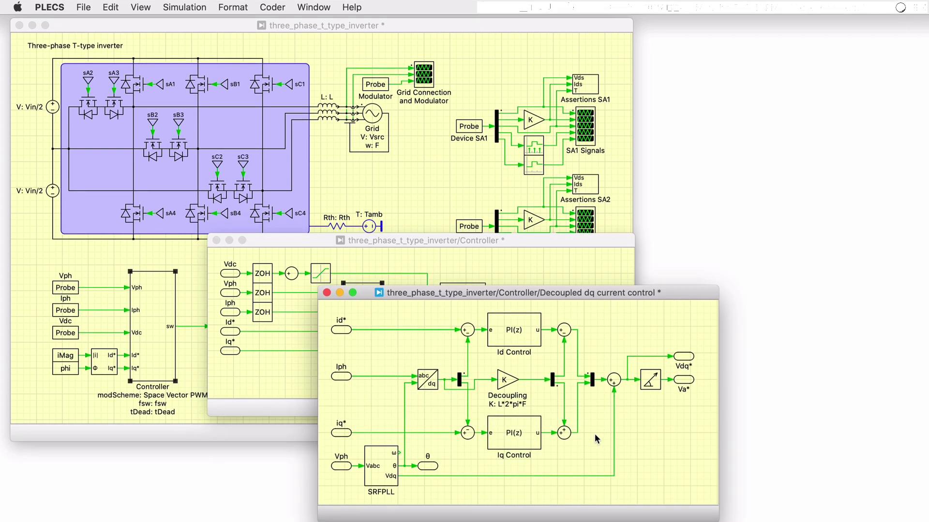
{"action": "left_click", "coordinate": [377, 478]}
{"action": "left_click", "coordinate": [326, 292]}
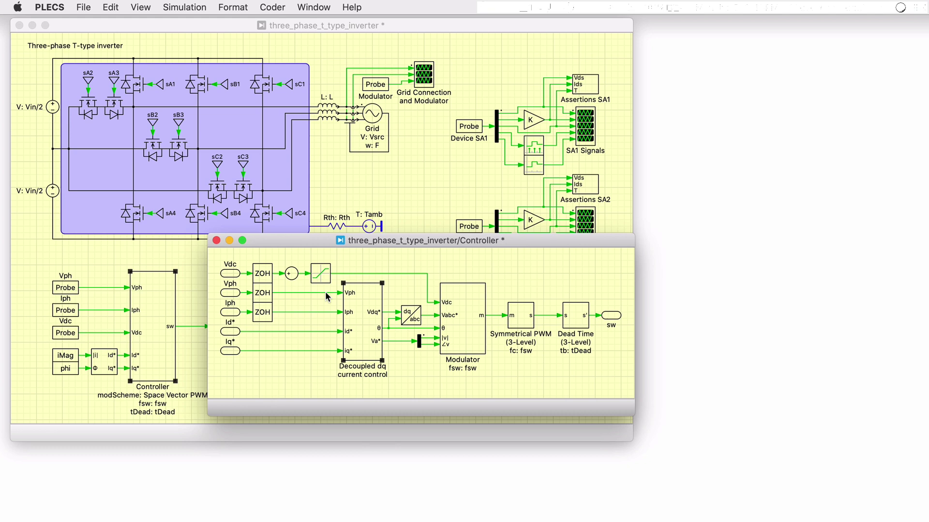
{"action": "left_click", "coordinate": [217, 241]}
{"action": "double_click", "coordinate": [143, 302]}
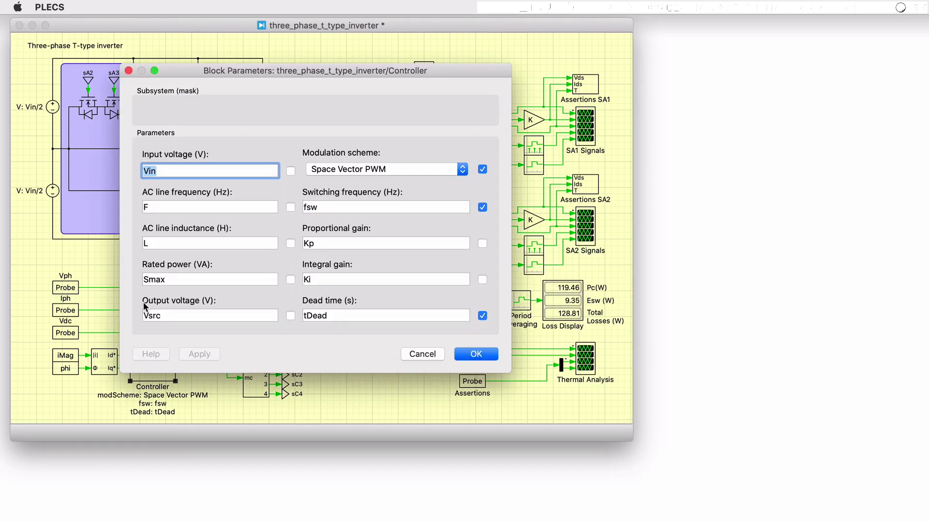
{"action": "left_click", "coordinate": [401, 174]}
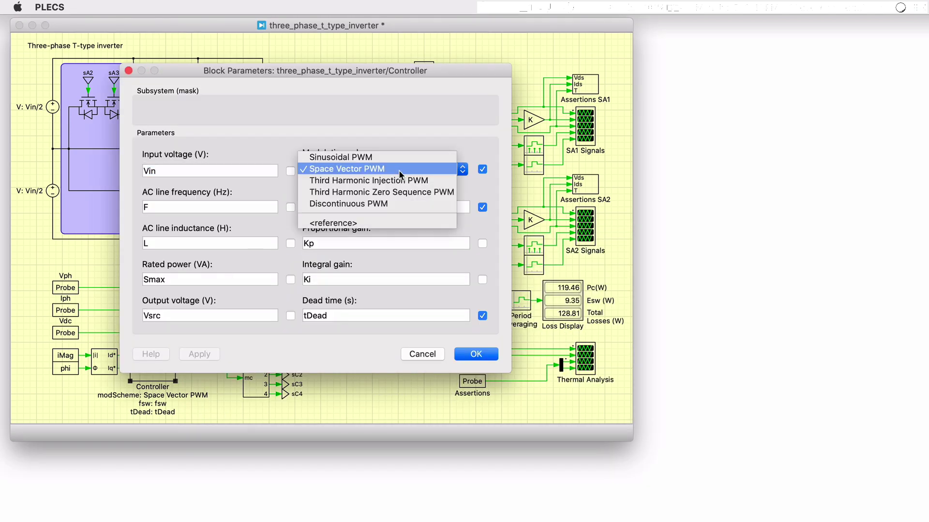
{"action": "left_click", "coordinate": [433, 171]}
{"action": "left_click", "coordinate": [128, 70]}
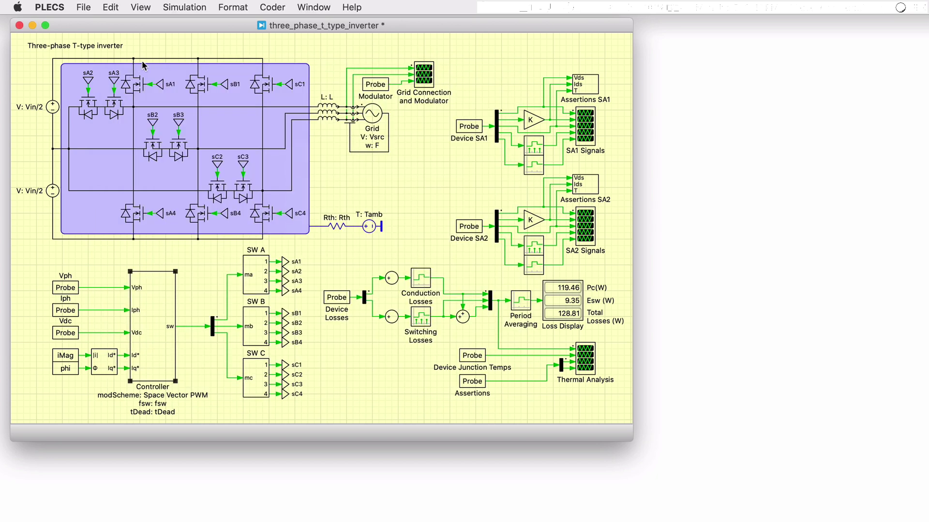
Simulate the inverter and view the Grid Connection and Thermal Analysis scopes, showing 137.02 W losses
{"action": "left_click", "coordinate": [180, 8]}
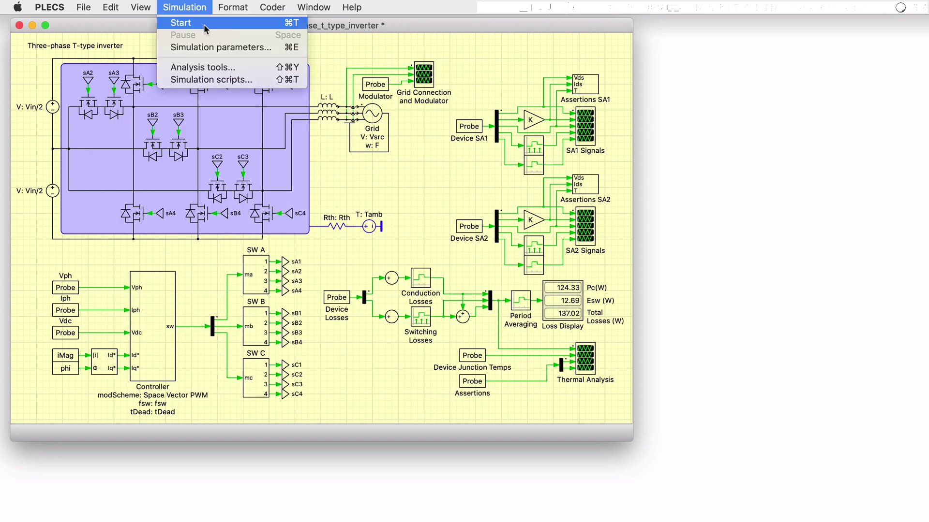
{"action": "left_click", "coordinate": [204, 24]}
{"action": "double_click", "coordinate": [423, 76]}
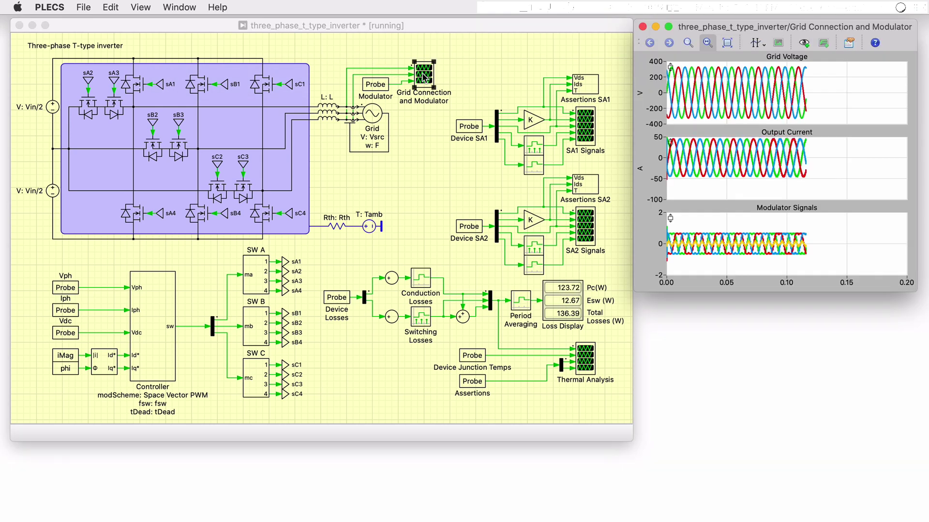
{"action": "left_click", "coordinate": [591, 359]}
{"action": "double_click", "coordinate": [591, 359]}
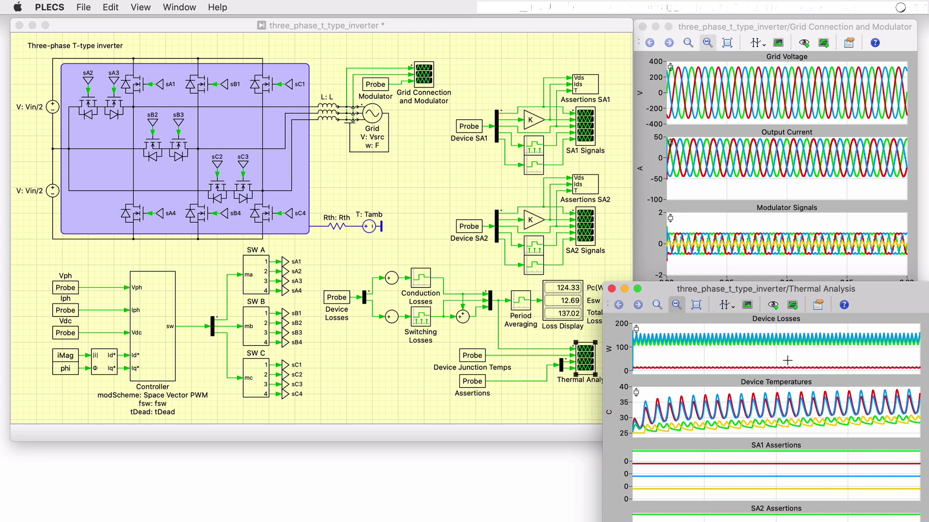
{"action": "left_click", "coordinate": [174, 49]}
{"action": "left_click", "coordinate": [184, 8]}
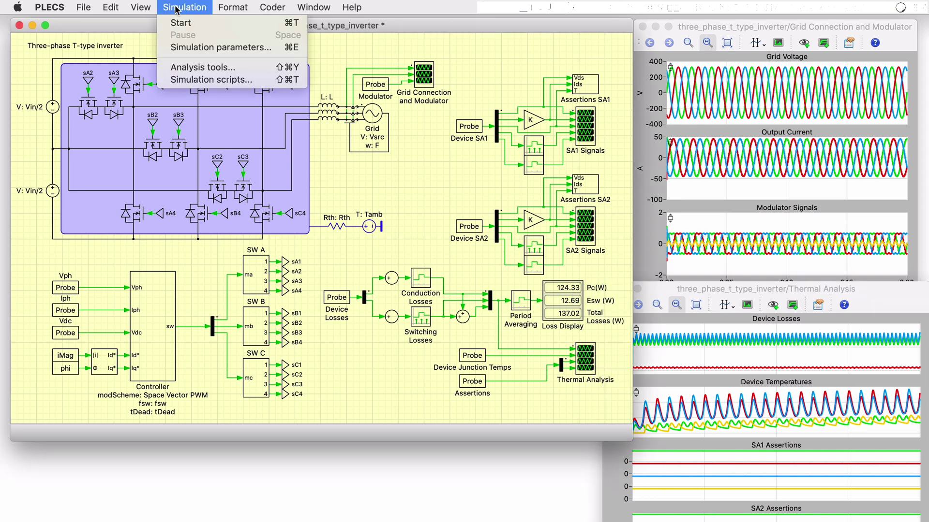
Run Steady-State Analysis, updating losses to 159.10 W conduction, 13.95 W switching, 173.05 W total
{"action": "left_click", "coordinate": [240, 67]}
{"action": "left_click", "coordinate": [494, 377]}
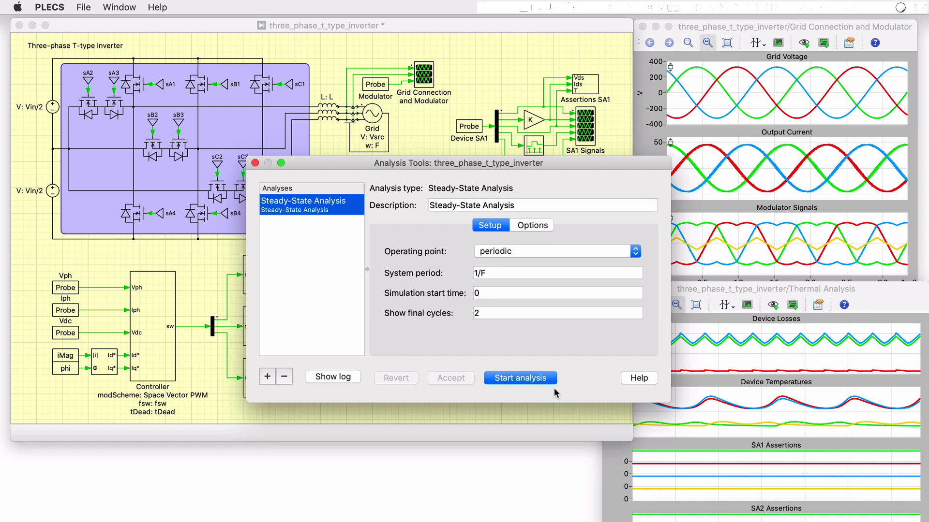
{"action": "left_click", "coordinate": [255, 162]}
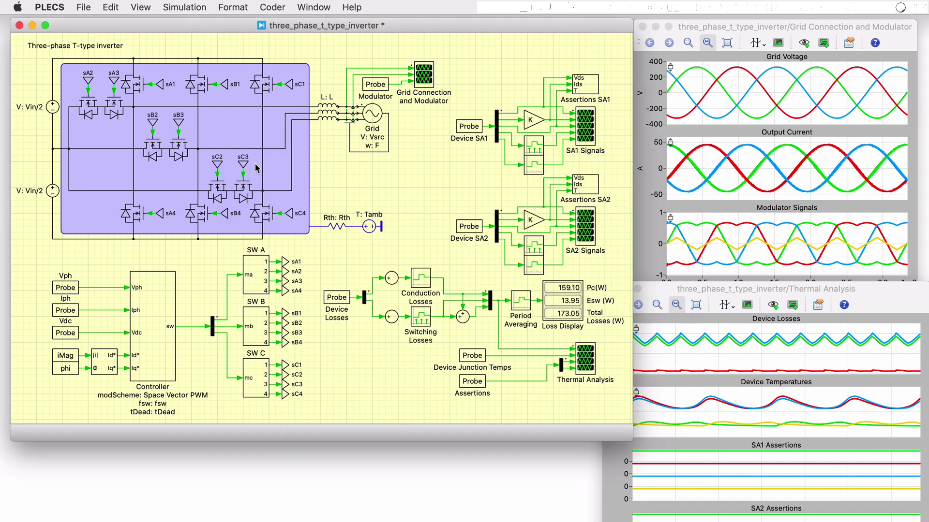
{"action": "left_click", "coordinate": [179, 7]}
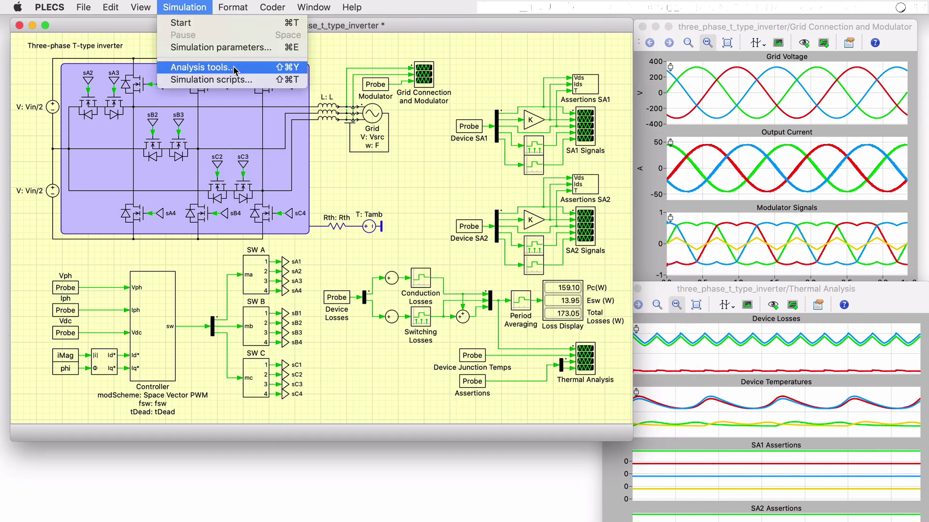
Open the simulation scripts and review the Power Factor Efficiency Sweep at Rated Current script
{"action": "left_click", "coordinate": [265, 80]}
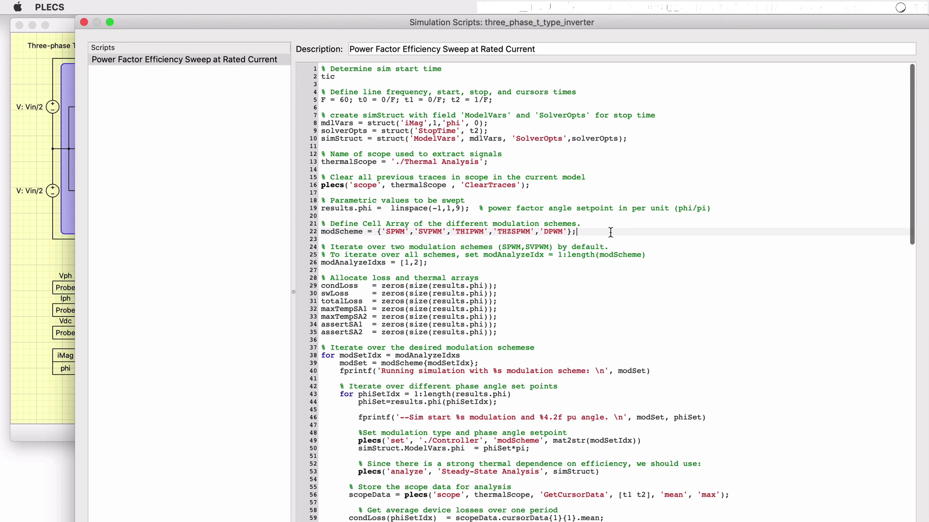
{"action": "scroll", "coordinate": [610, 232], "scroll_direction": "down", "scroll_amount": 15}
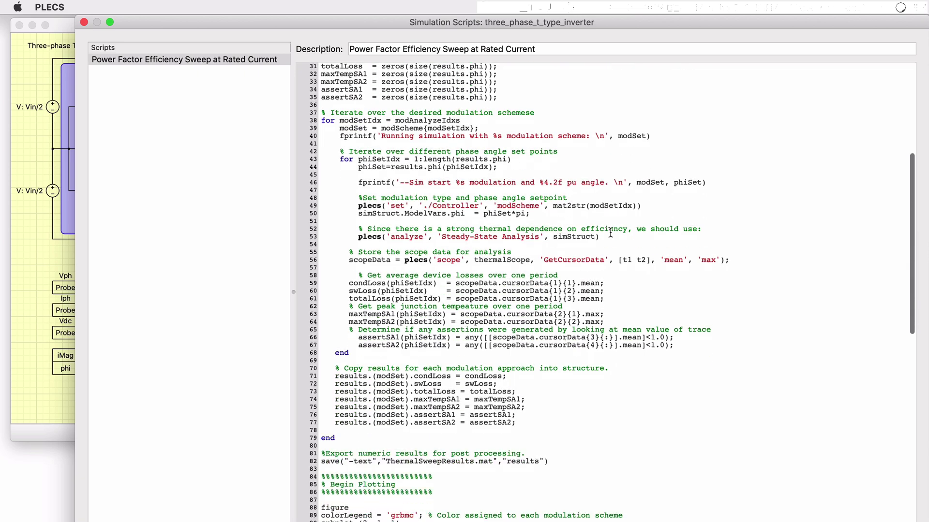
{"action": "scroll", "coordinate": [610, 232], "scroll_direction": "down", "scroll_amount": 17}
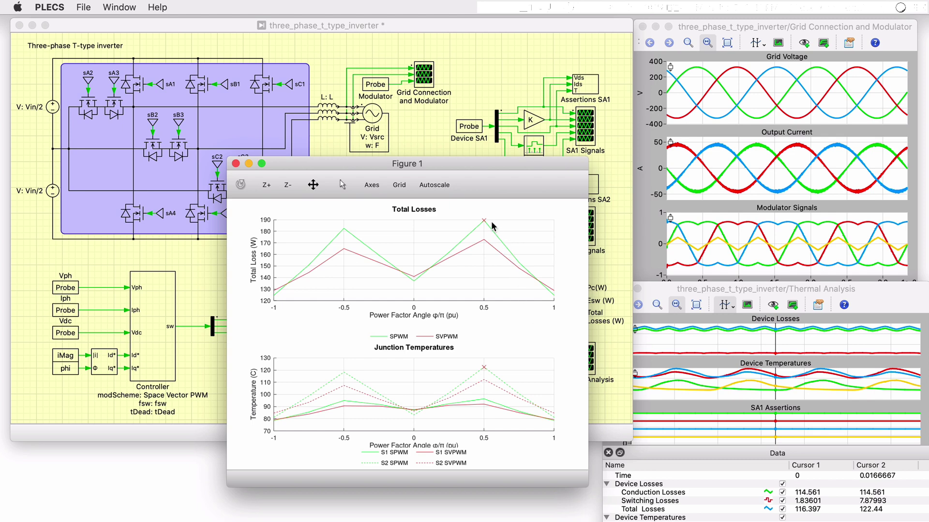
{"action": "left_click", "coordinate": [492, 366]}
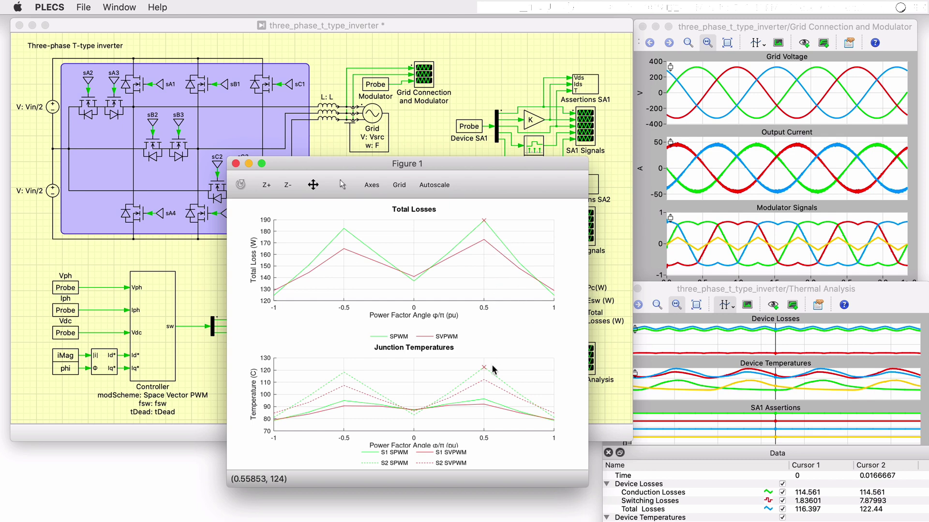